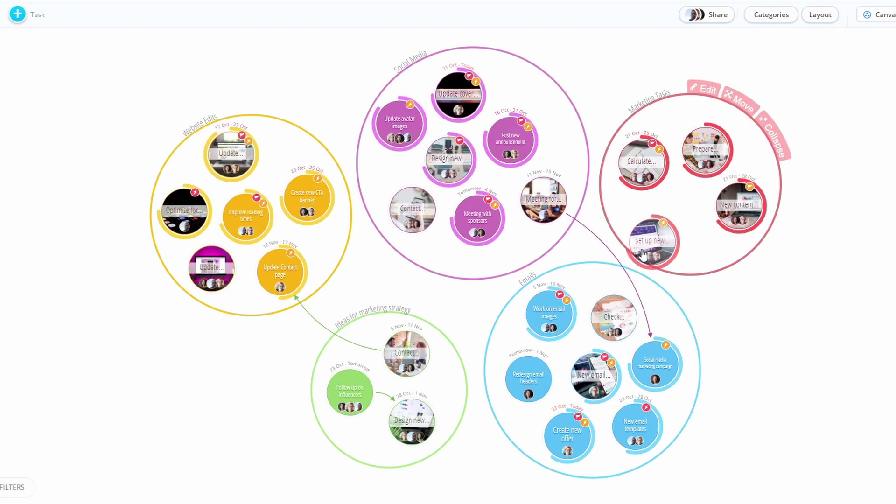
# Drop the 'Set up new…' task into Emails and nest Marketing Tasks inside the Social Media circle
pyautogui.moveTo(644, 252); pyautogui.dragTo(603, 294)
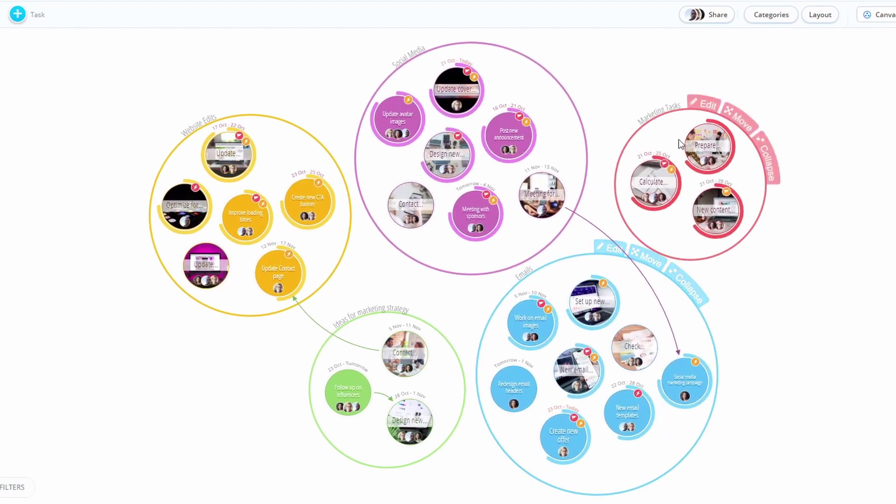
pyautogui.moveTo(738, 115); pyautogui.dragTo(556, 108)
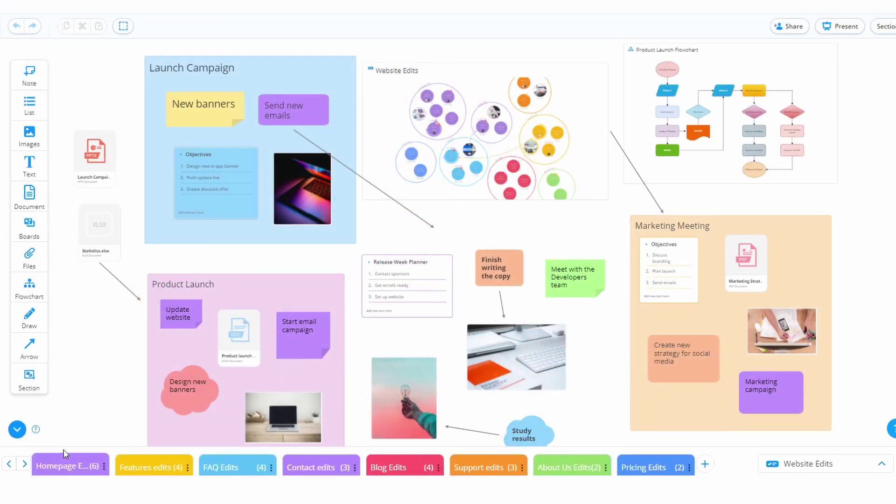
# Expand the Homepage Edits, FAQ Edits and Blog Edits lists in the bottom task bar
pyautogui.click(86, 466)
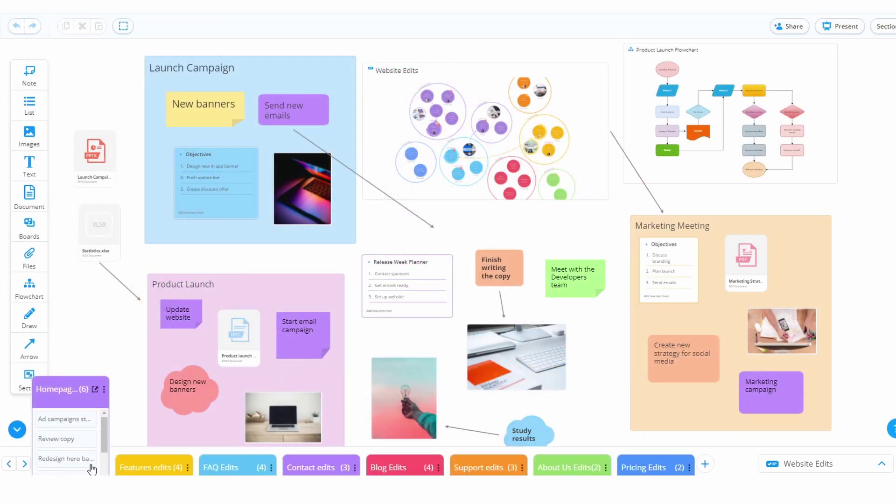
pyautogui.click(239, 468)
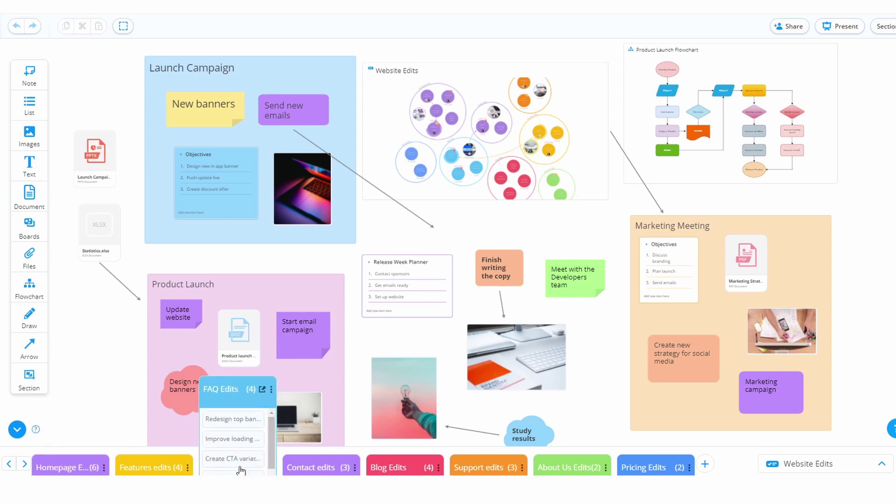
pyautogui.click(367, 469)
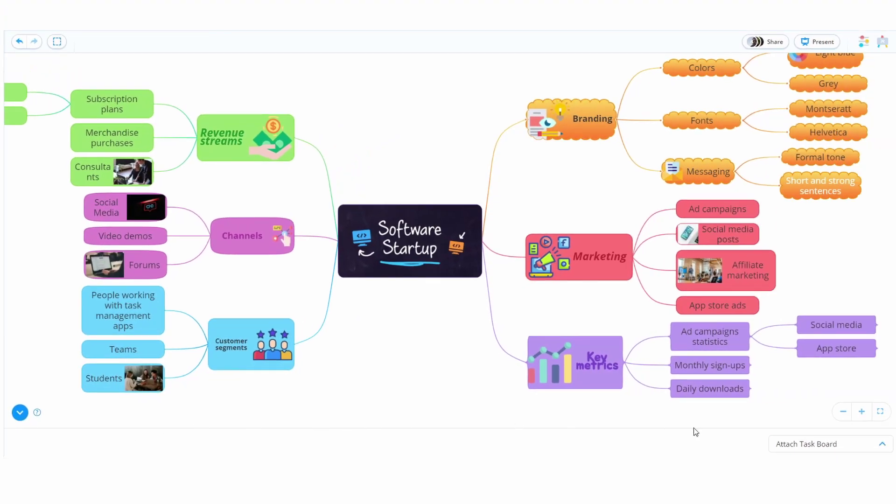
# Create a new Website Edits task board and attach it to the Software Startup mind map
pyautogui.click(851, 447)
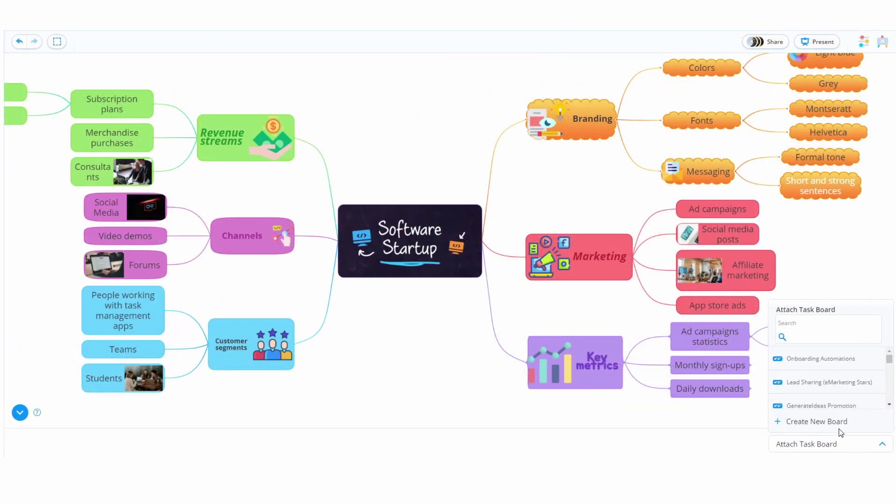
pyautogui.click(839, 425)
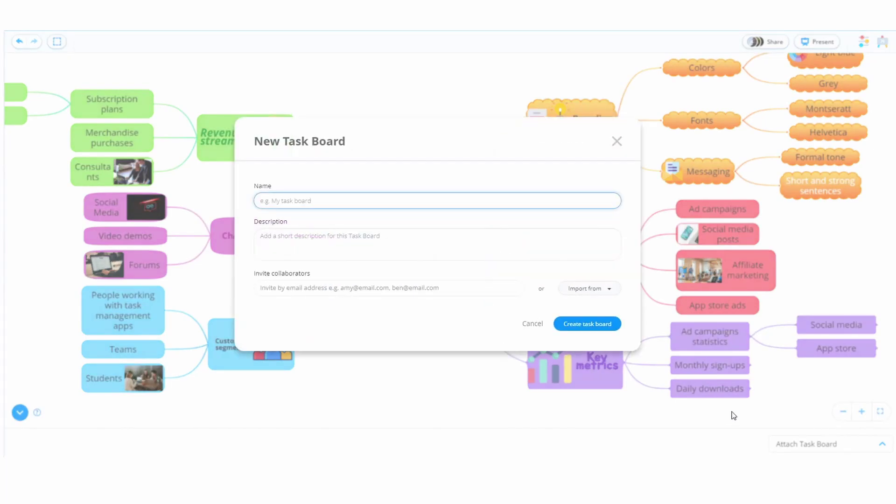
pyautogui.write('Website Edits for startup')
pyautogui.click(587, 323)
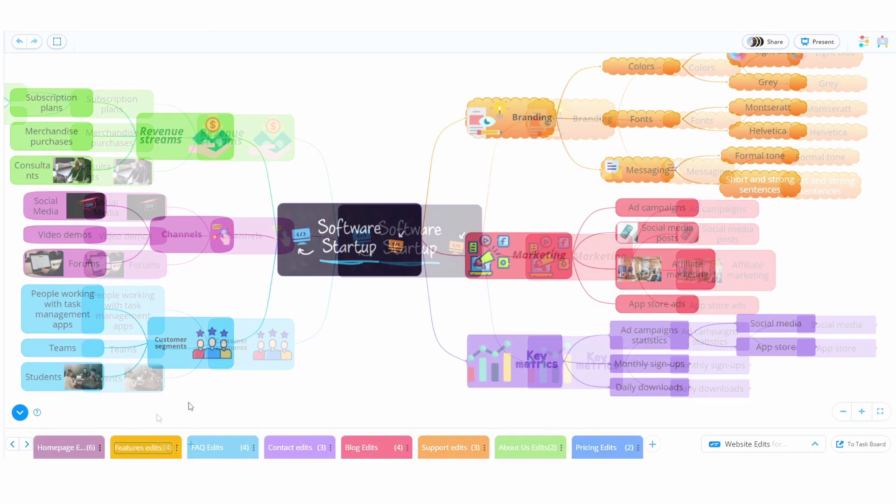
pyautogui.click(88, 447)
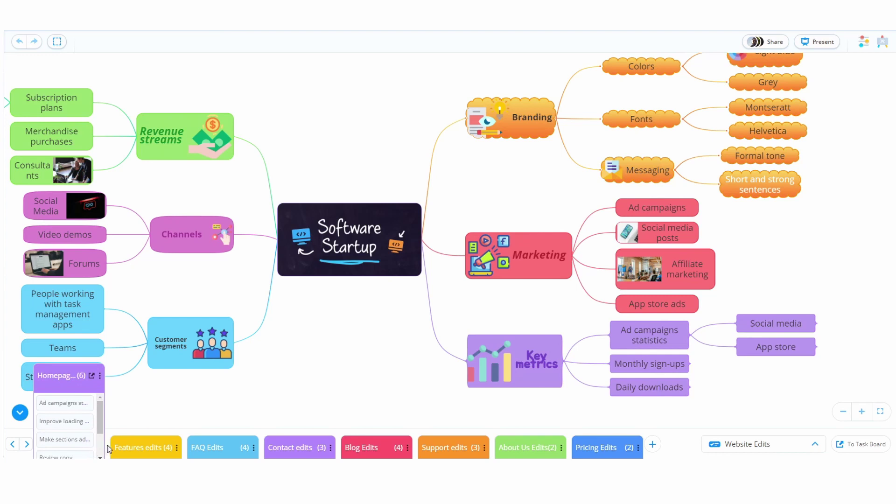
pyautogui.click(138, 447)
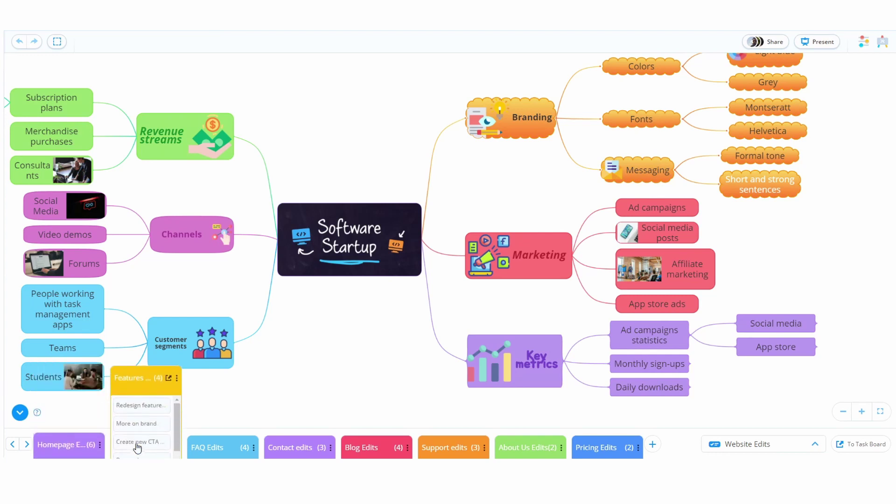
pyautogui.click(214, 449)
pyautogui.click(293, 449)
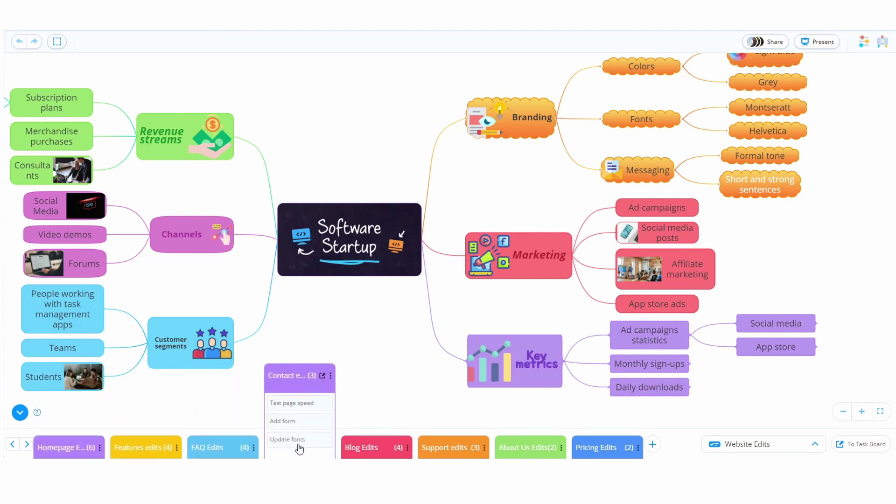
pyautogui.click(361, 447)
pyautogui.click(444, 448)
pyautogui.click(515, 449)
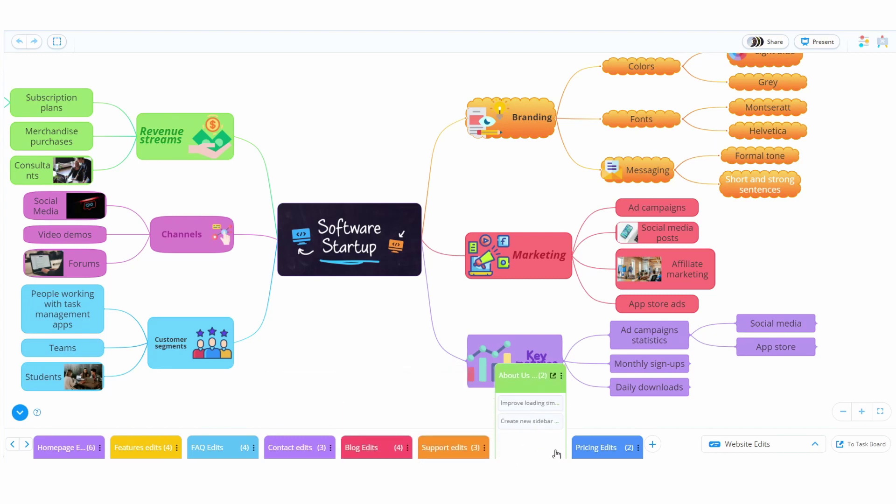
pyautogui.click(588, 449)
pyautogui.click(571, 395)
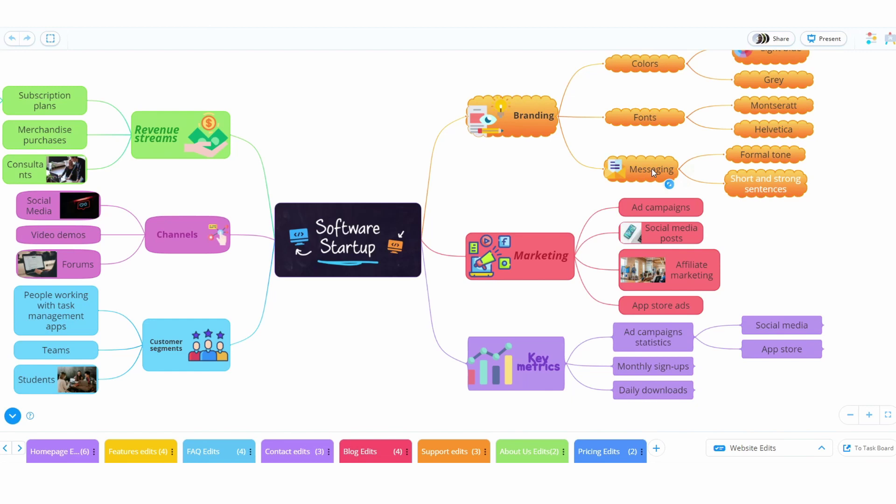
# Send the Messaging node to Homepage Edits as a task and reveal it in that list
pyautogui.click(648, 171)
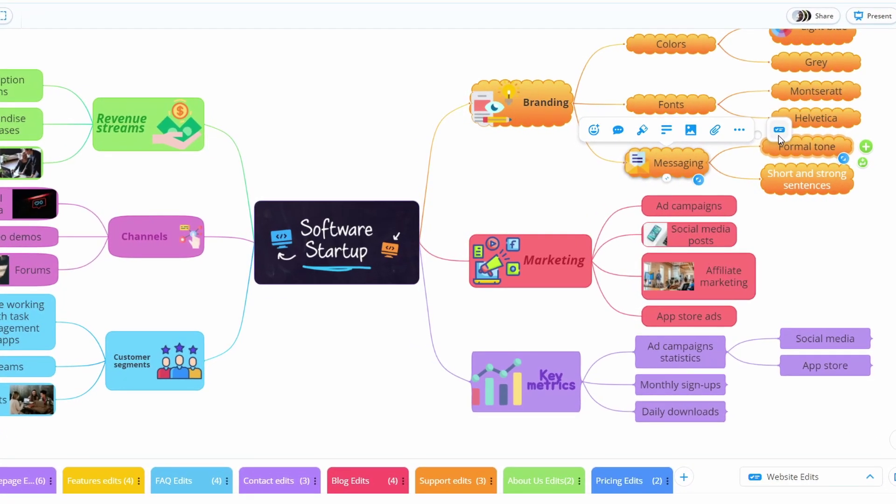
pyautogui.click(779, 132)
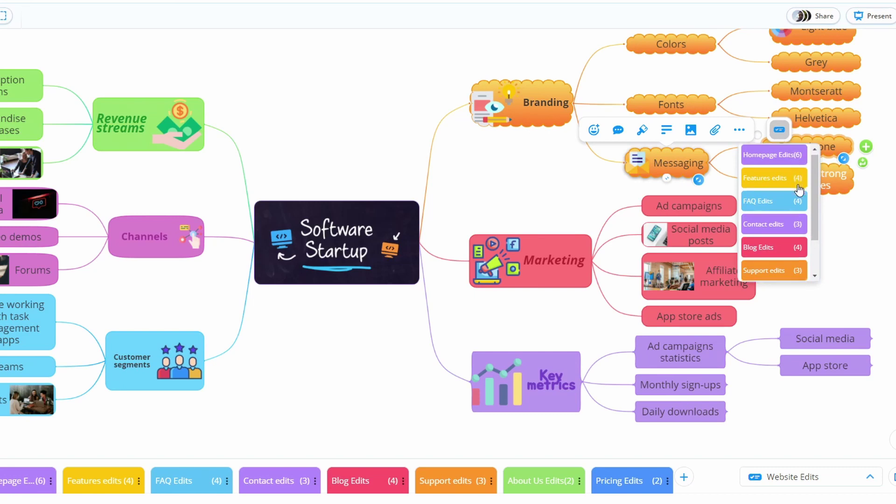
pyautogui.scroll(-3, 798, 197)
pyautogui.scroll(3, 802, 202)
pyautogui.click(772, 158)
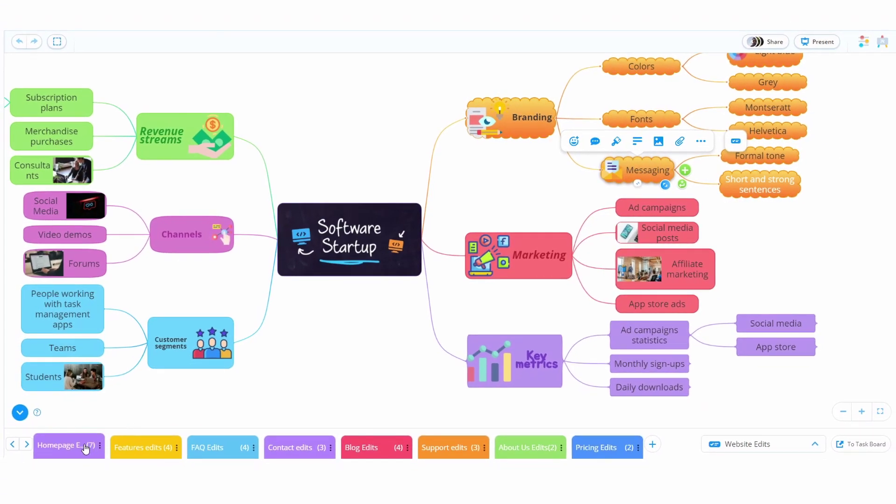
pyautogui.click(85, 448)
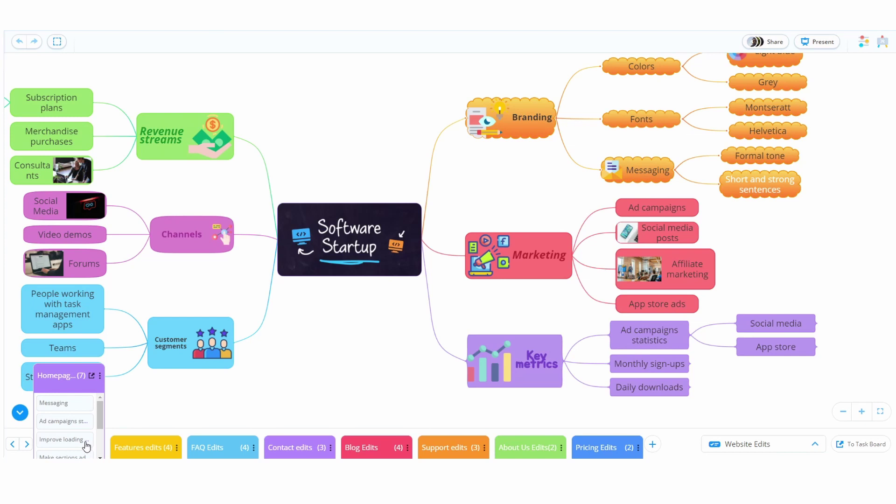
# In Messaging's info panel set Urgency to orange and Importance to red, then close it
pyautogui.click(76, 407)
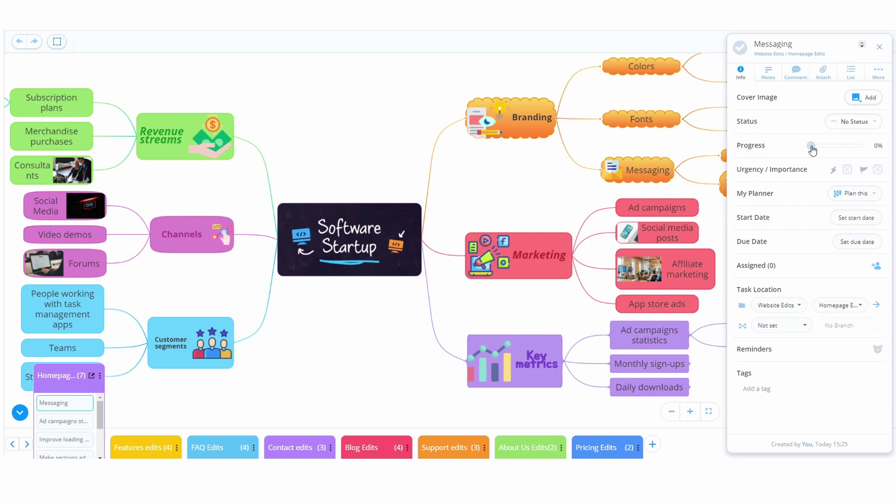
pyautogui.click(846, 169)
pyautogui.click(811, 192)
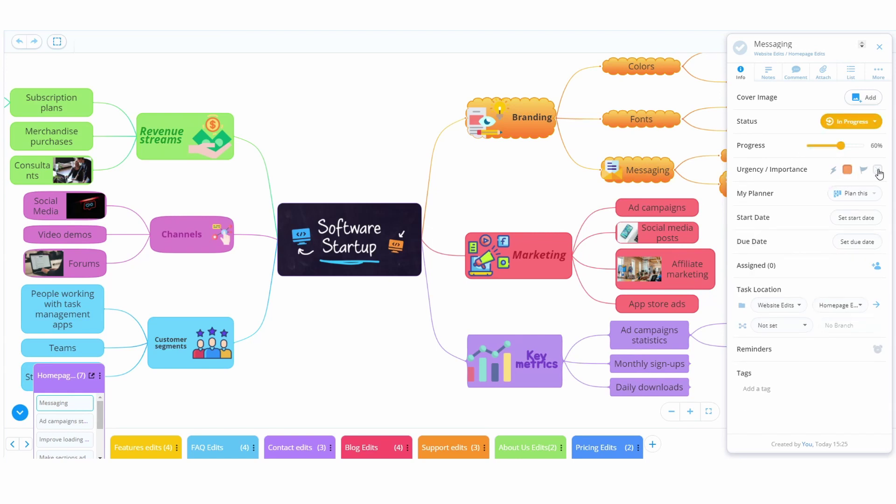
pyautogui.click(880, 171)
pyautogui.click(824, 192)
pyautogui.click(880, 48)
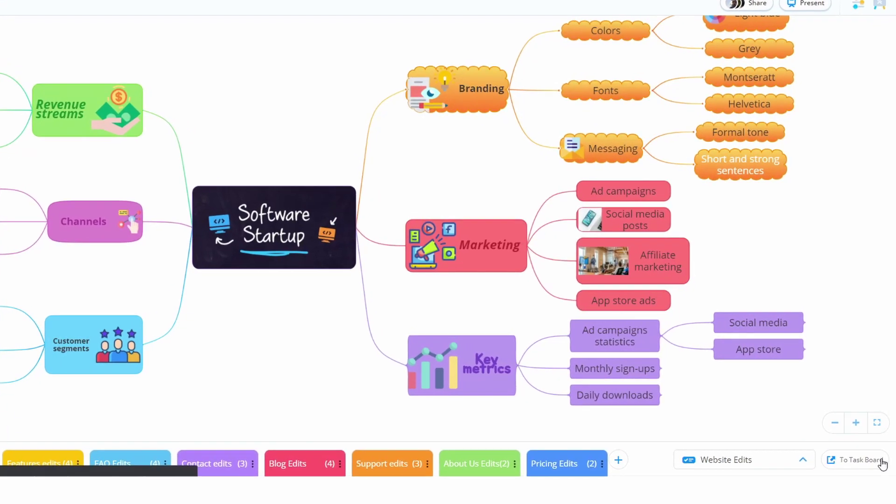
# Go to the attached Website Edits board and switch its view from Canvas to Workflow
pyautogui.click(883, 463)
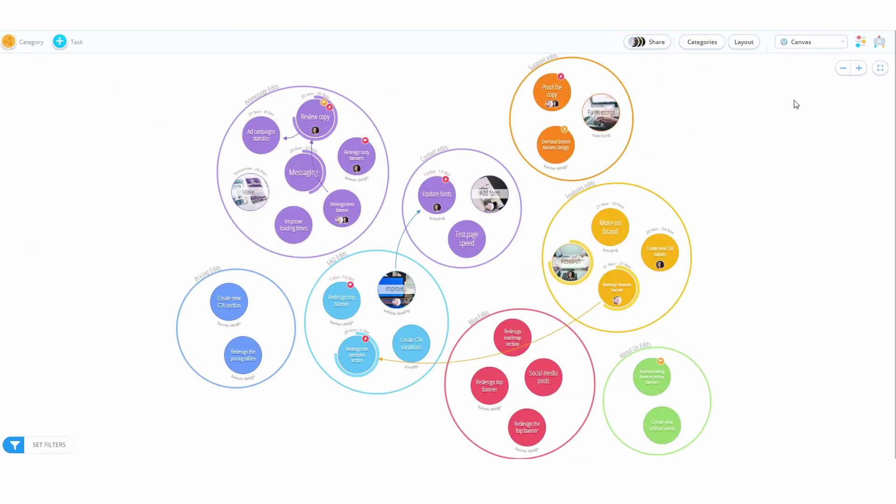
pyautogui.click(828, 43)
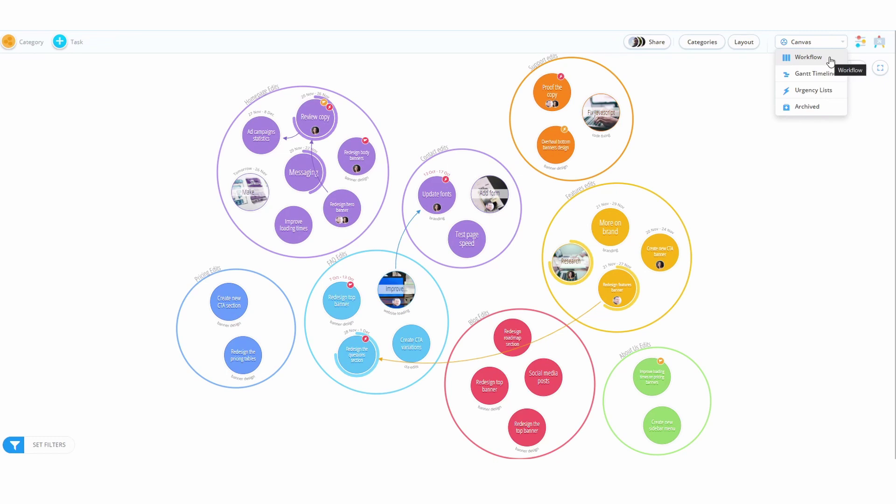
pyautogui.click(830, 60)
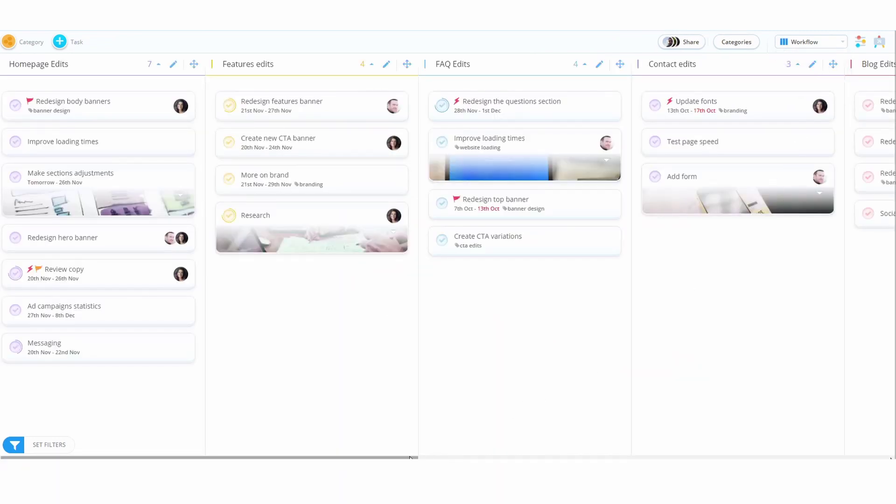
pyautogui.moveTo(411, 456); pyautogui.dragTo(689, 448)
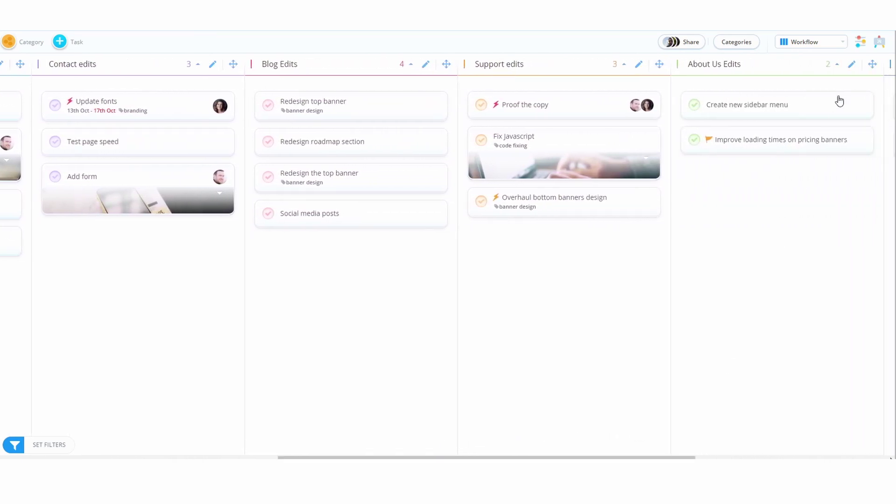
# Switch the Website Edits board view from Workflow to Gantt Timeline
pyautogui.click(842, 42)
pyautogui.click(812, 73)
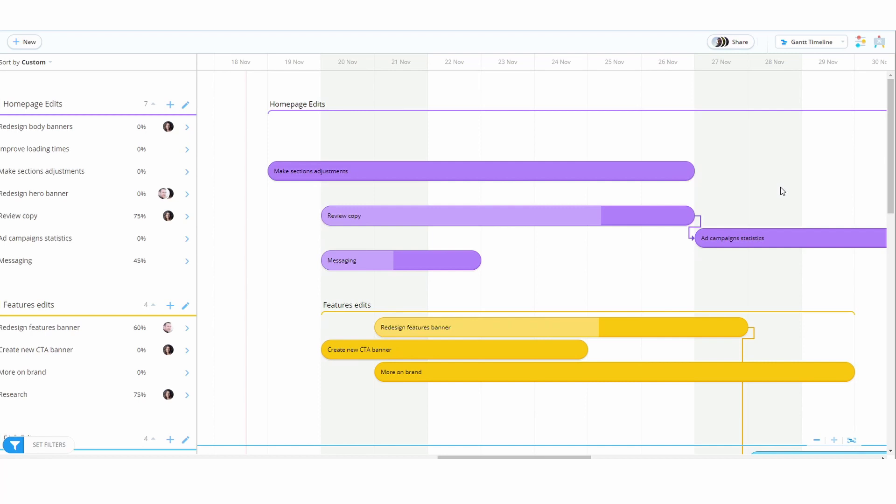
pyautogui.moveTo(892, 184); pyautogui.dragTo(893, 203)
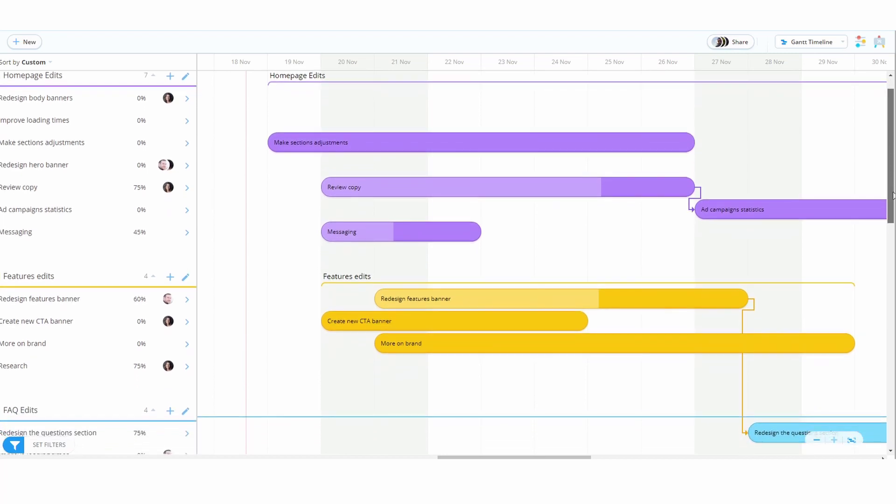